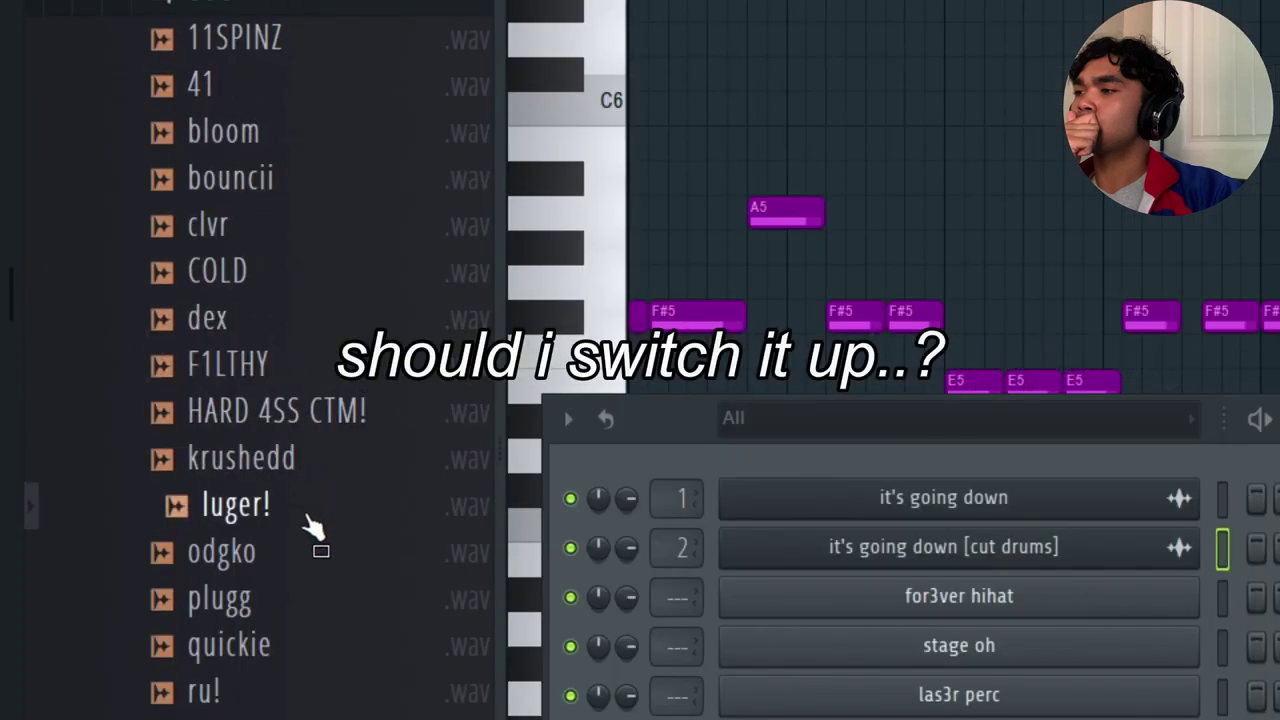
Step: Replace the l3ga 808 channel's sample with spinz from the 808 folder and play the song to hear it
{"action": "key", "text": "Escape"}
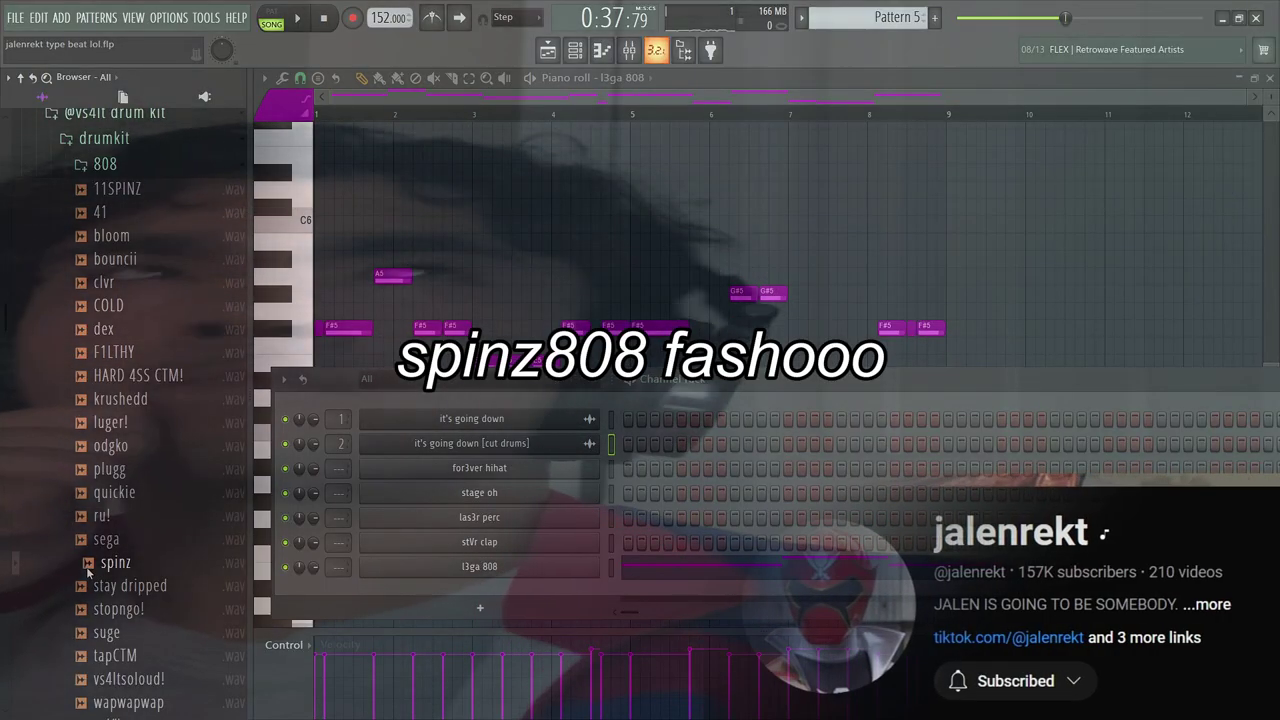
{"action": "left_click_drag", "start_coordinate": [90, 554], "coordinate": [501, 568]}
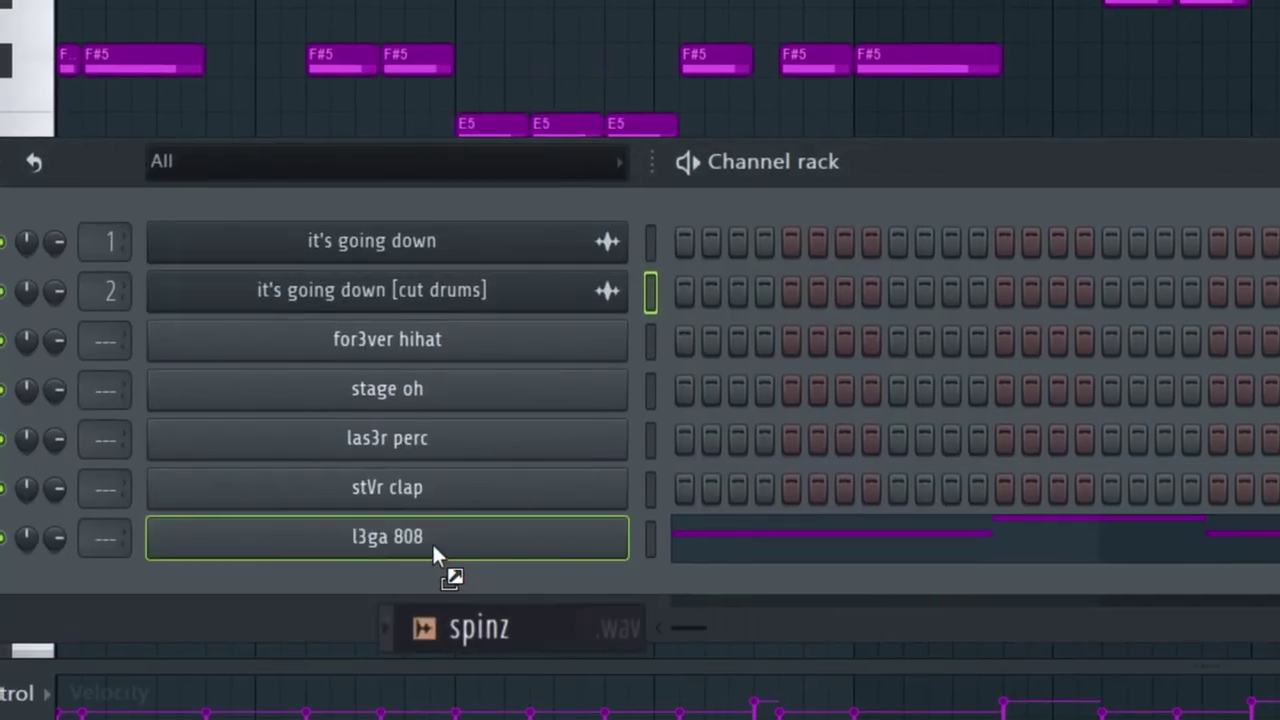
{"action": "left_click_drag", "start_coordinate": [432, 542], "coordinate": [440, 543]}
{"action": "key", "text": "space"}
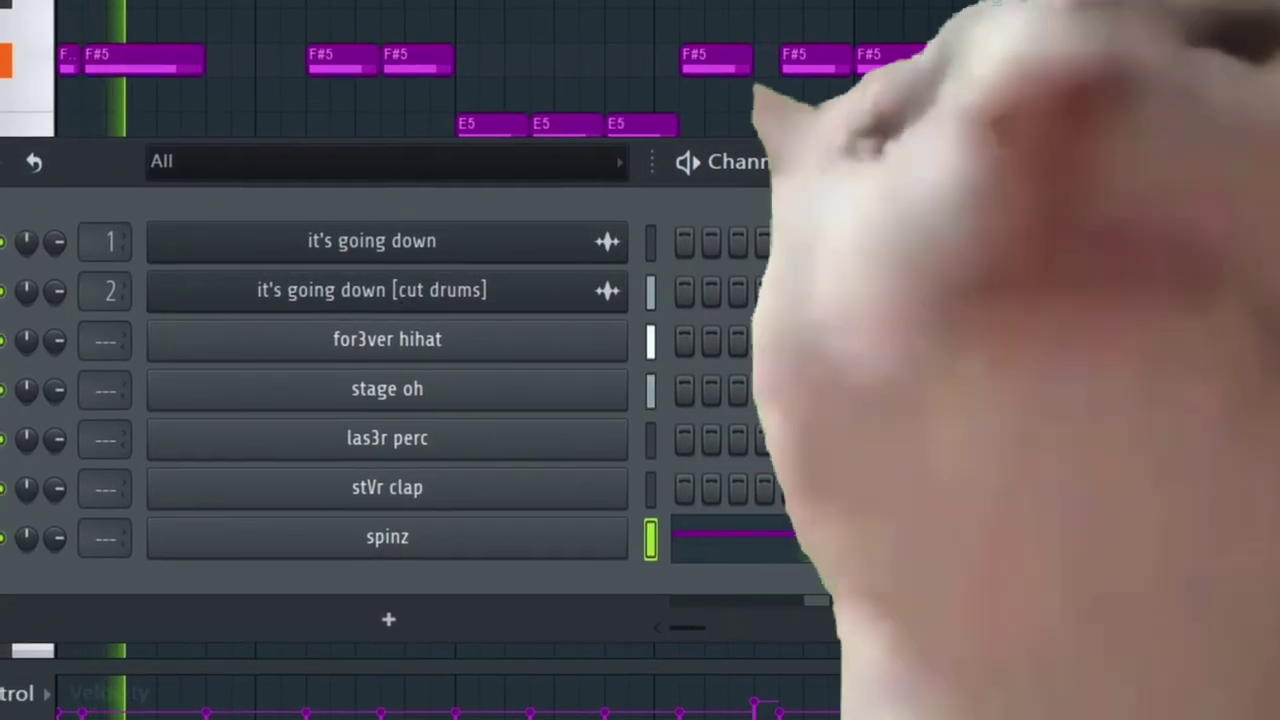
{"action": "key", "text": "F6"}
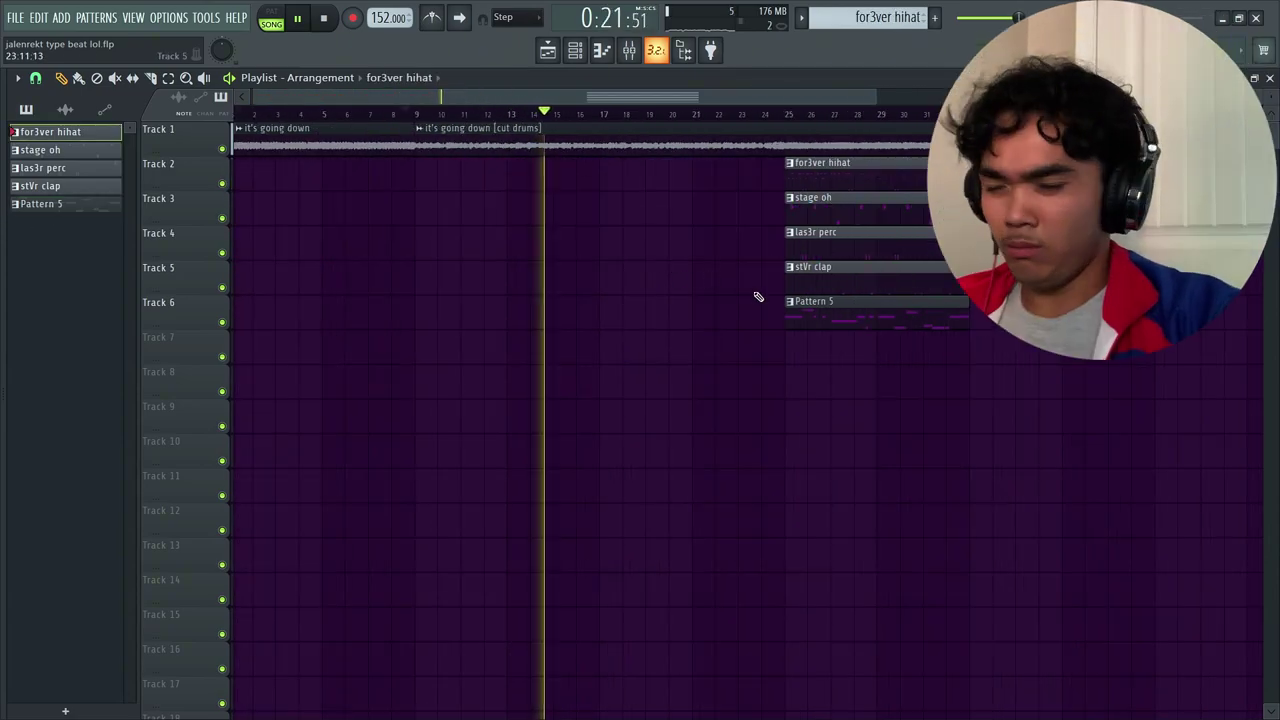
Step: Duplicate the eight-bar section of chopped "it's going down [cut drums]" clips on Track 1 so the copy starts at bar 33
{"action": "scroll", "coordinate": [1000, 465], "scroll_direction": "up", "scroll_amount": 2}
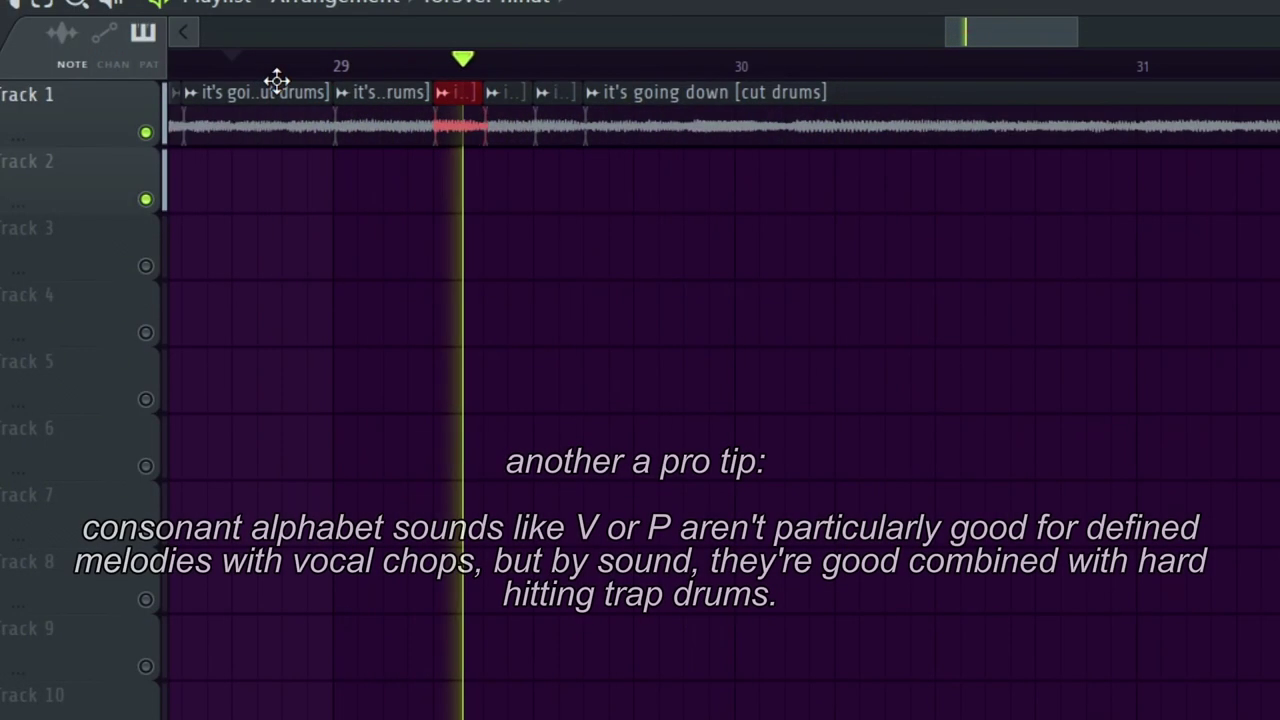
{"action": "scroll", "coordinate": [814, 200], "scroll_direction": "down", "scroll_amount": 3}
{"action": "left_click", "coordinate": [414, 63]}
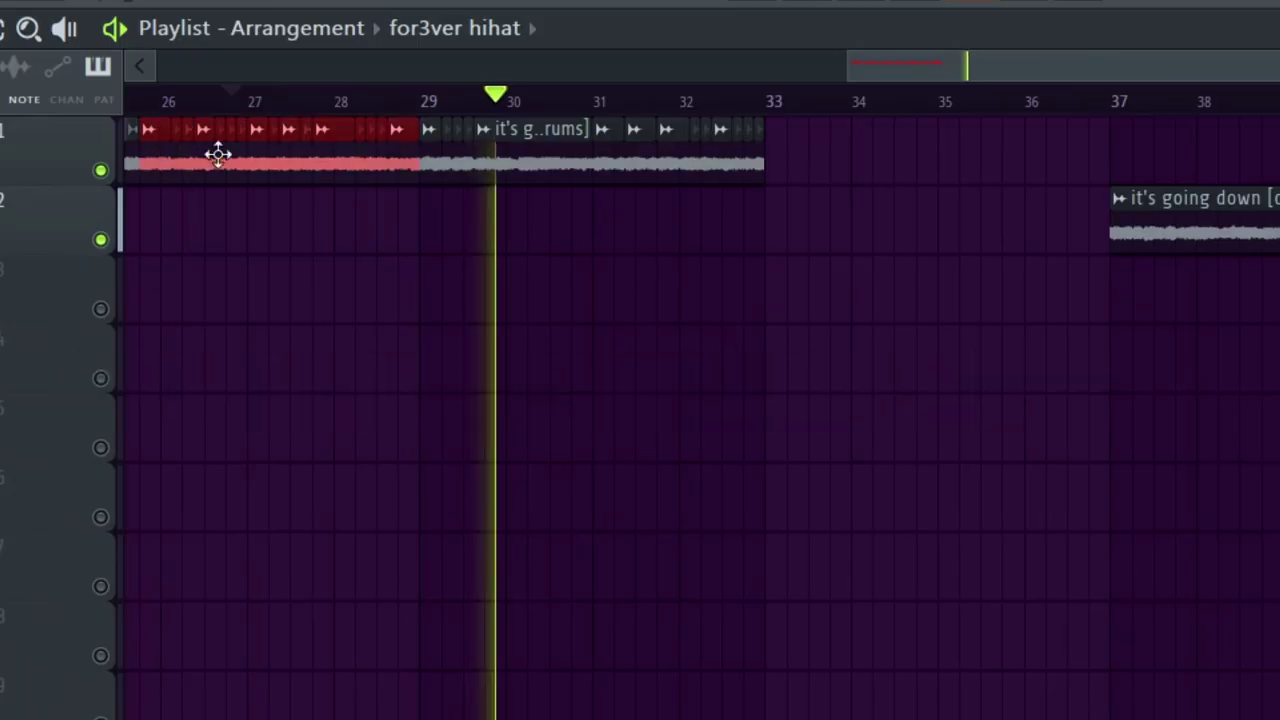
{"action": "scroll", "coordinate": [295, 171], "scroll_direction": "down", "scroll_amount": 3}
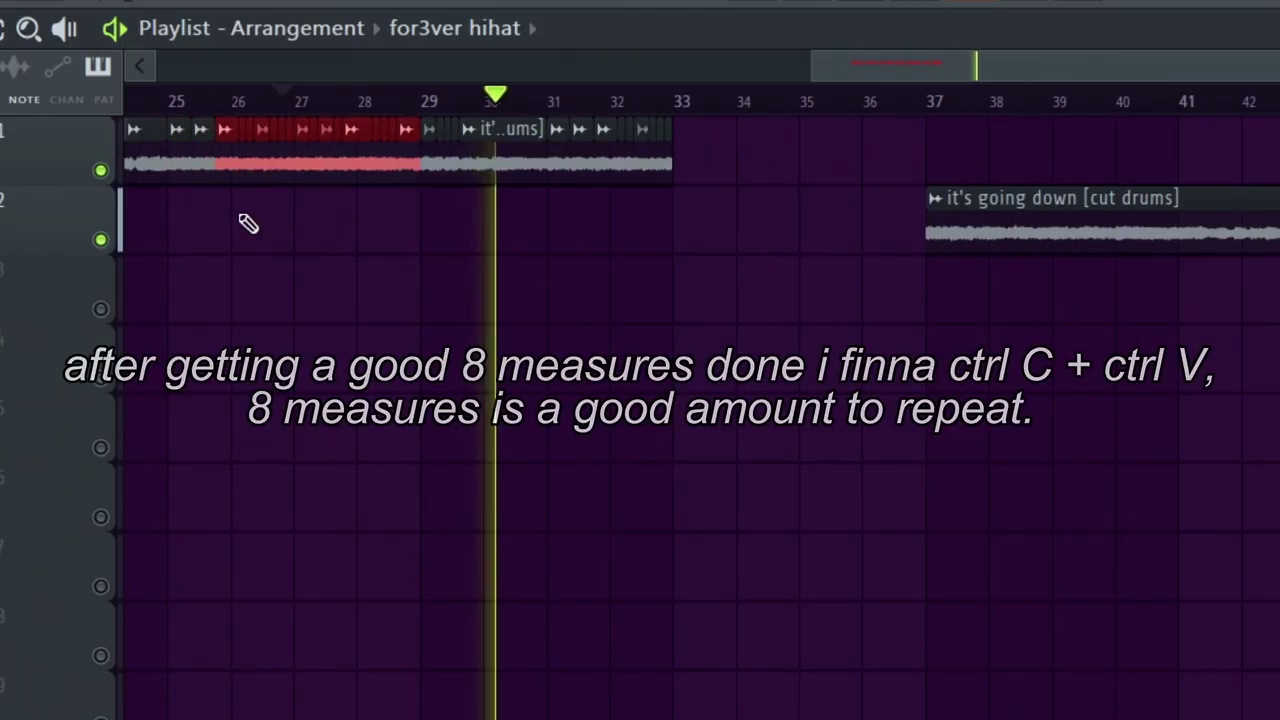
{"action": "scroll", "coordinate": [259, 165], "scroll_direction": "up", "scroll_amount": 4}
{"action": "left_click_drag", "start_coordinate": [175, 208], "coordinate": [540, 185]}
{"action": "scroll", "coordinate": [1172, 216], "scroll_direction": "up", "scroll_amount": 3}
{"action": "key", "text": "ctrl+c"}
{"action": "key", "text": "ctrl+v"}
{"action": "scroll", "coordinate": [1229, 214], "scroll_direction": "up", "scroll_amount": 3}
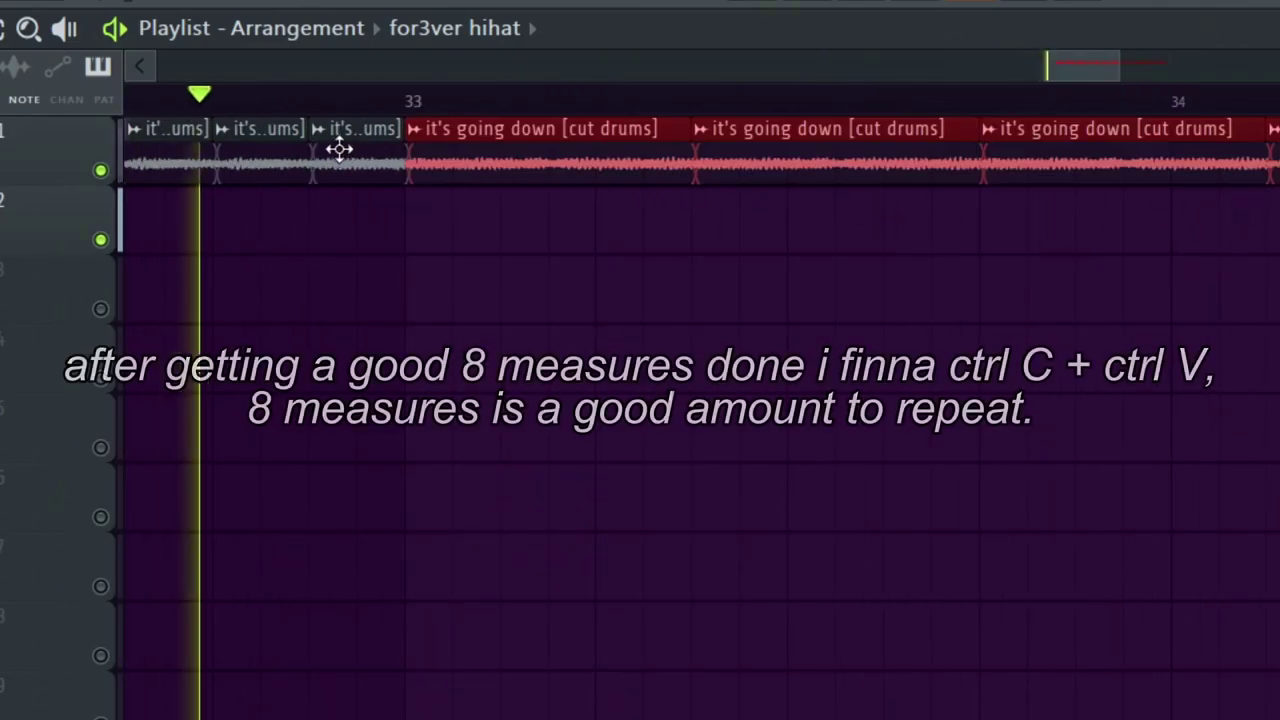
{"action": "scroll", "coordinate": [337, 143], "scroll_direction": "down", "scroll_amount": 2}
{"action": "scroll", "coordinate": [705, 265], "scroll_direction": "down", "scroll_amount": 2}
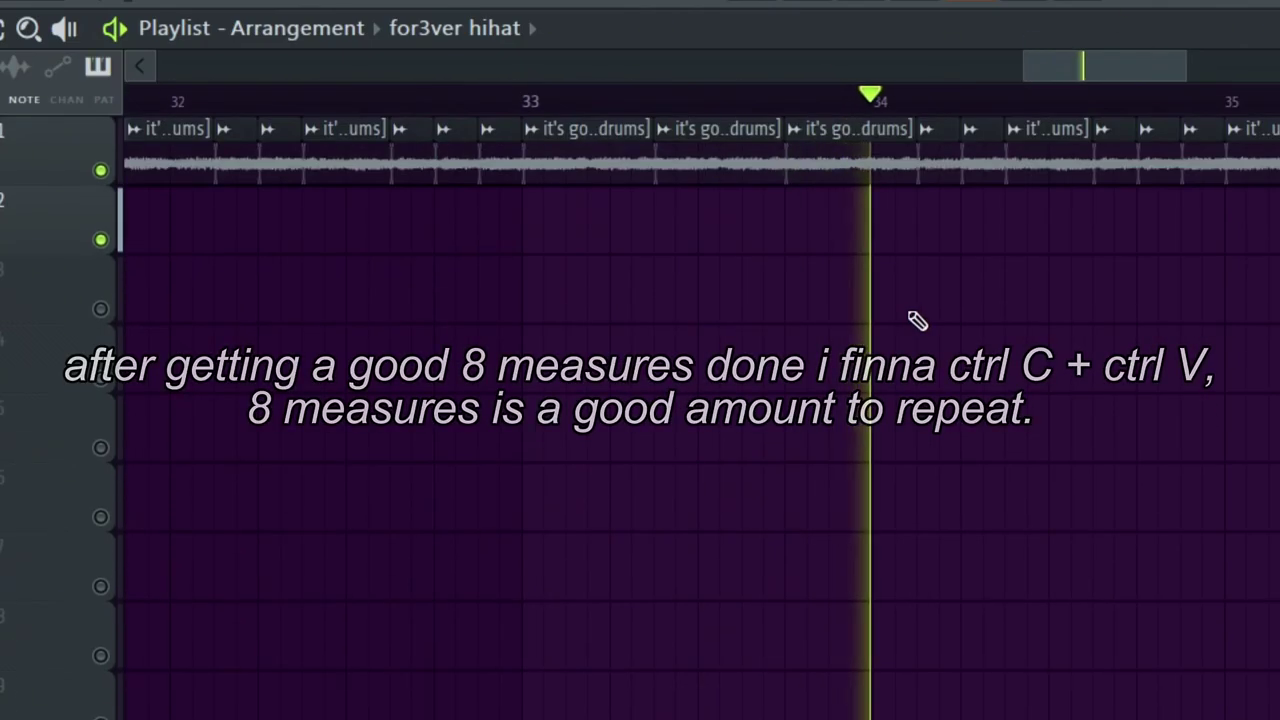
{"action": "scroll", "coordinate": [1275, 184], "scroll_direction": "down", "scroll_amount": 3}
{"action": "scroll", "coordinate": [1275, 184], "scroll_direction": "down", "scroll_amount": 2}
{"action": "scroll", "coordinate": [731, 303], "scroll_direction": "up", "scroll_amount": 4}
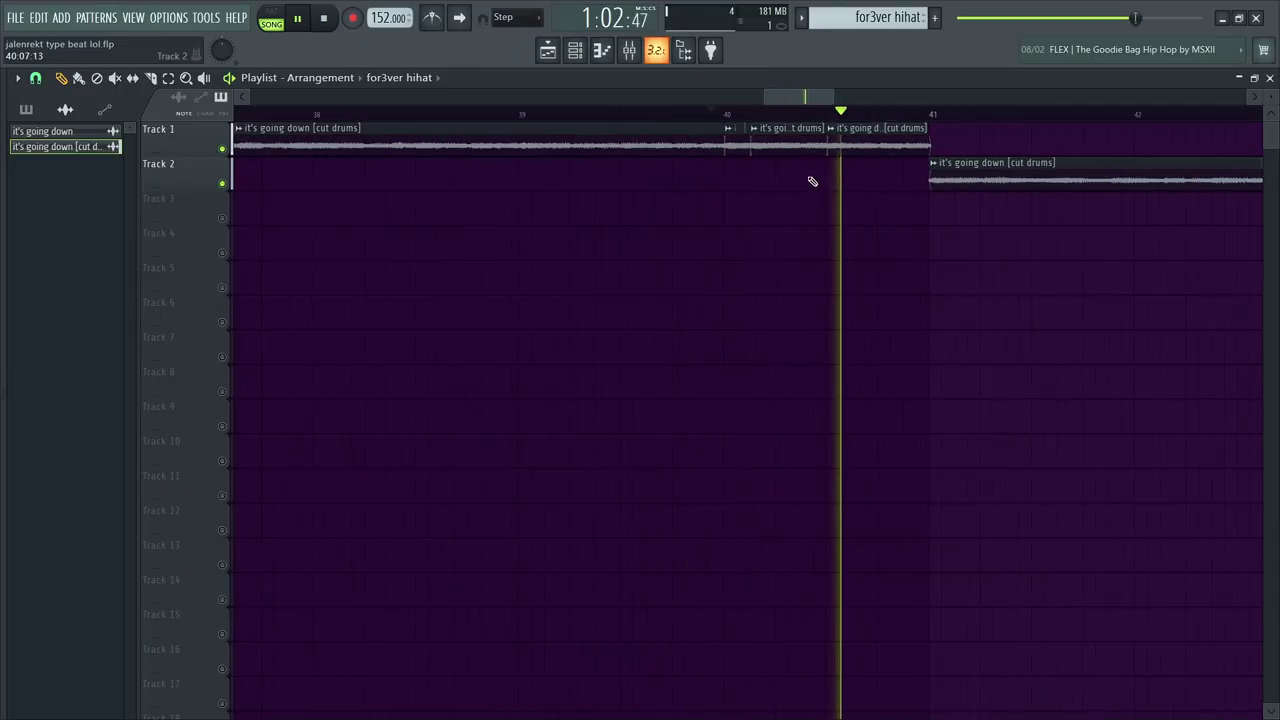
{"action": "scroll", "coordinate": [778, 165], "scroll_direction": "down", "scroll_amount": 4}
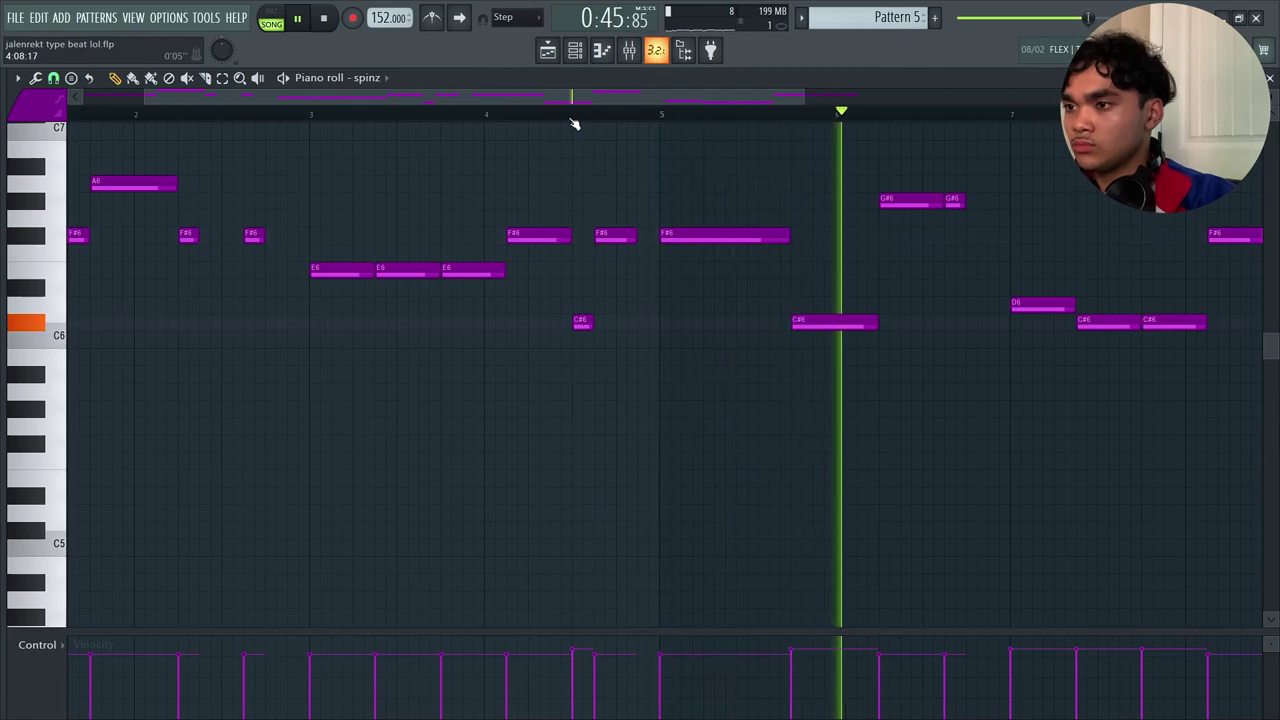
Step: Raise the two selected G#6 notes in bar 6 of the spinz 808 pattern to A6
{"action": "left_click", "coordinate": [909, 200]}
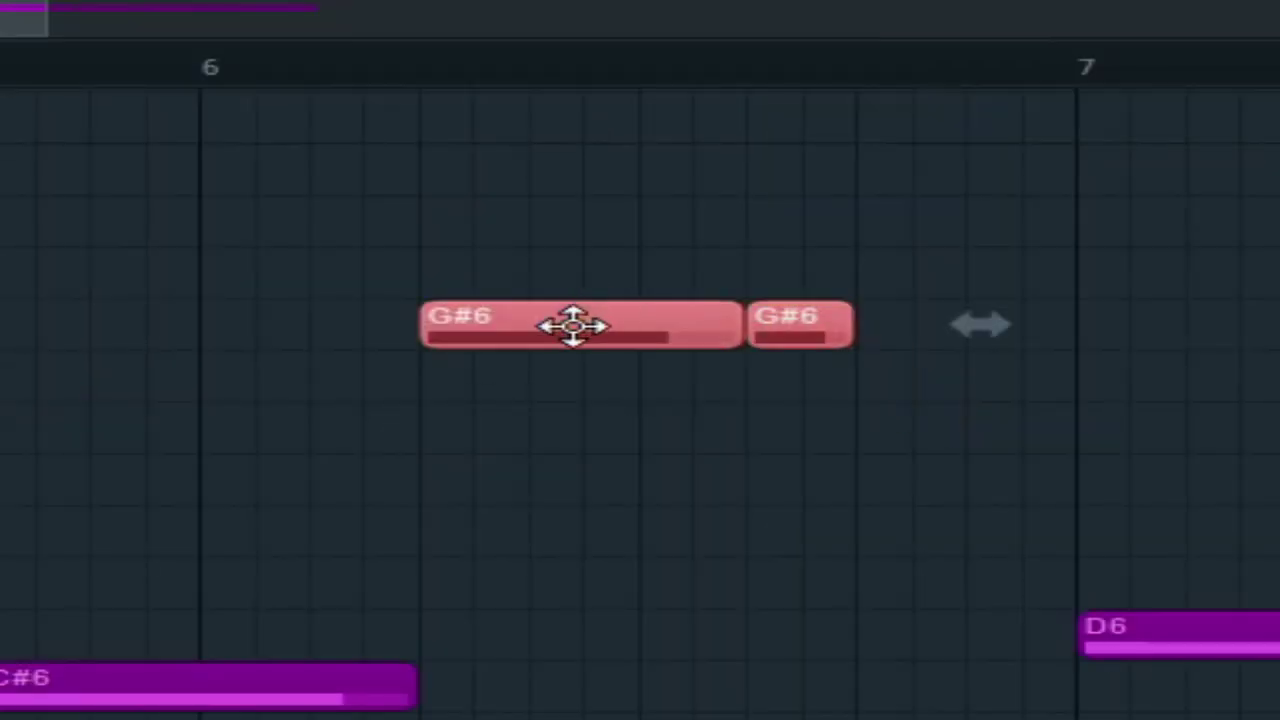
{"action": "left_click_drag", "start_coordinate": [572, 325], "coordinate": [561, 273]}
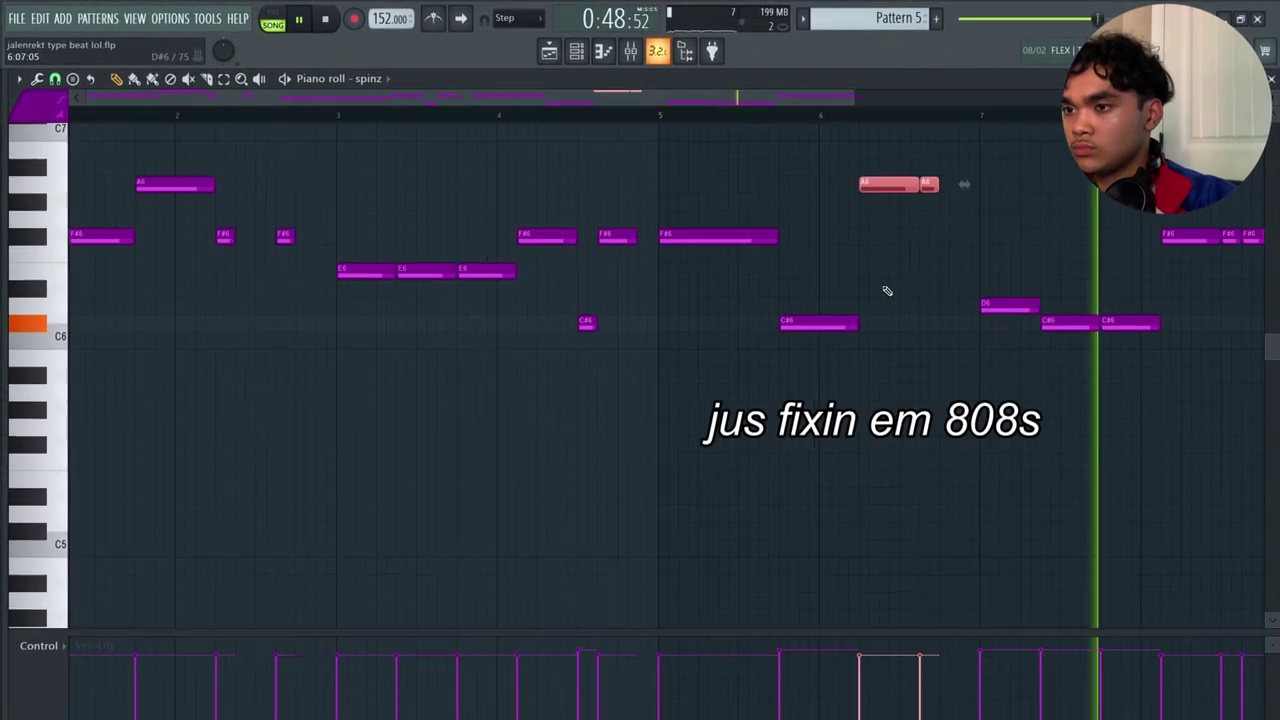
{"action": "scroll", "coordinate": [1120, 286], "scroll_direction": "down", "scroll_amount": 2}
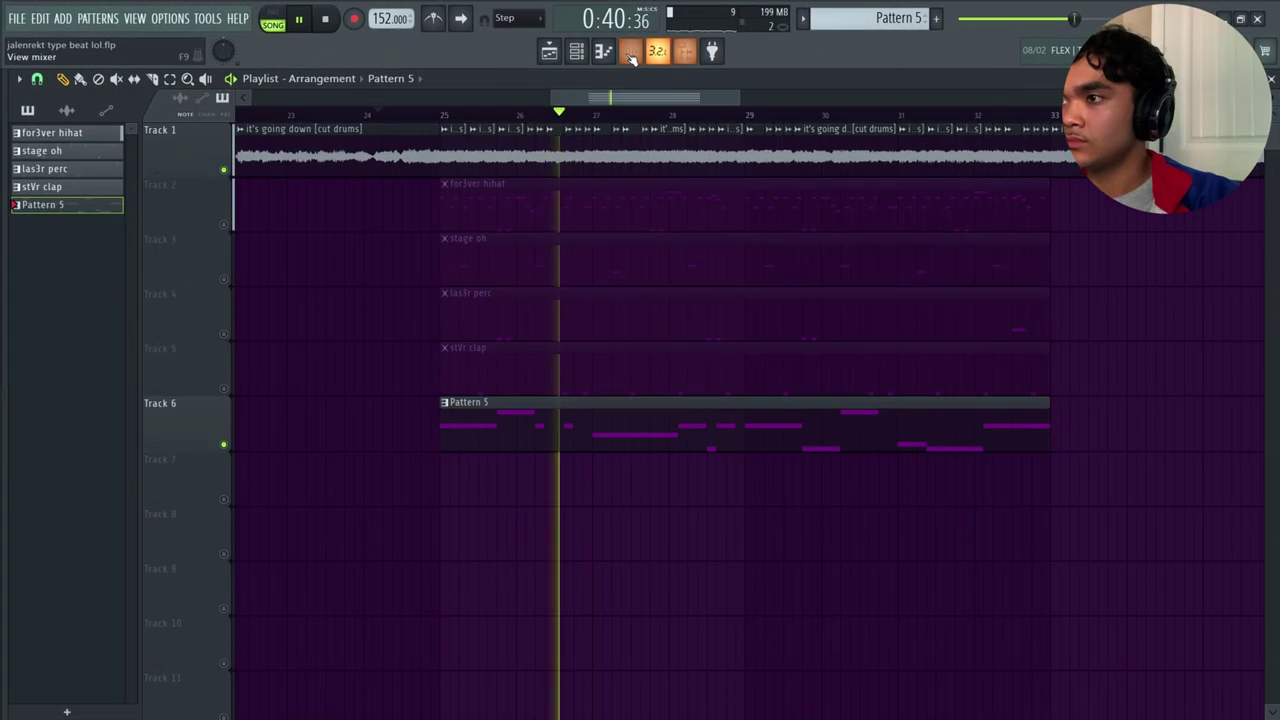
Step: Boost band 2 around 88 Hz in the 808's parametric EQ and adjust the band's width
{"action": "key", "text": "F7"}
{"action": "key", "text": "F9"}
{"action": "left_click", "coordinate": [55, 133]}
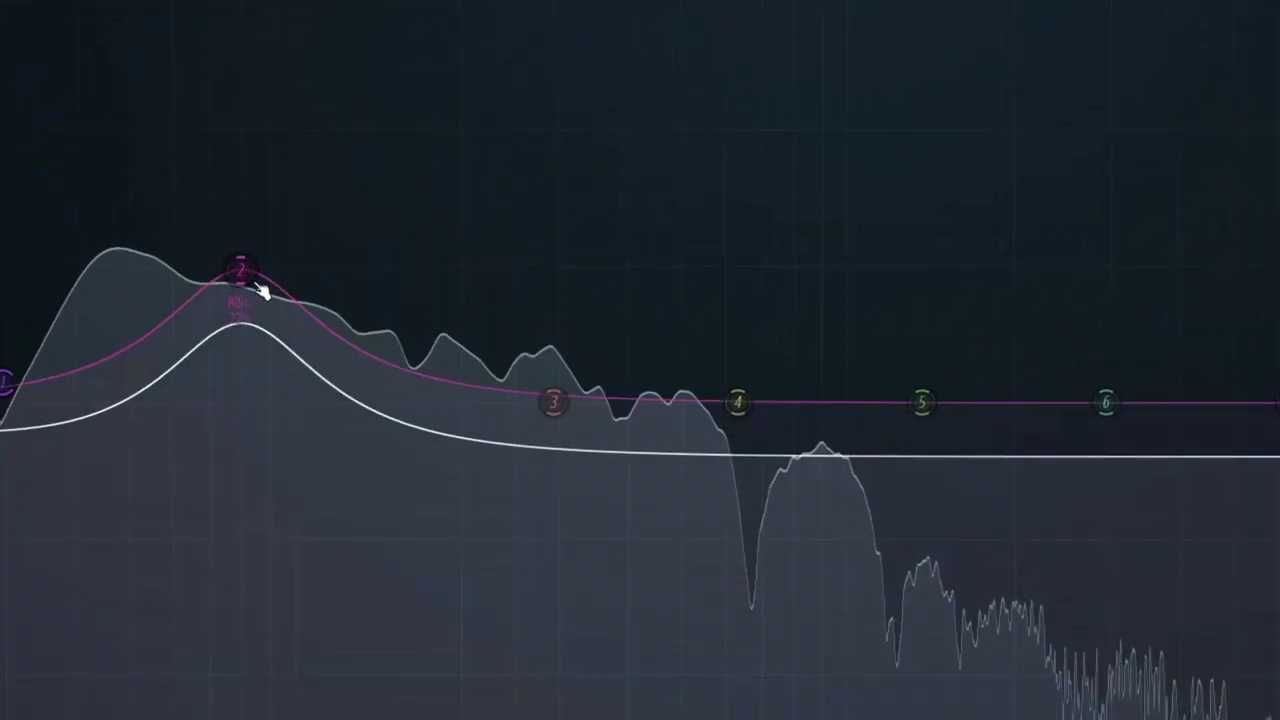
{"action": "left_click_drag", "start_coordinate": [232, 300], "coordinate": [250, 255]}
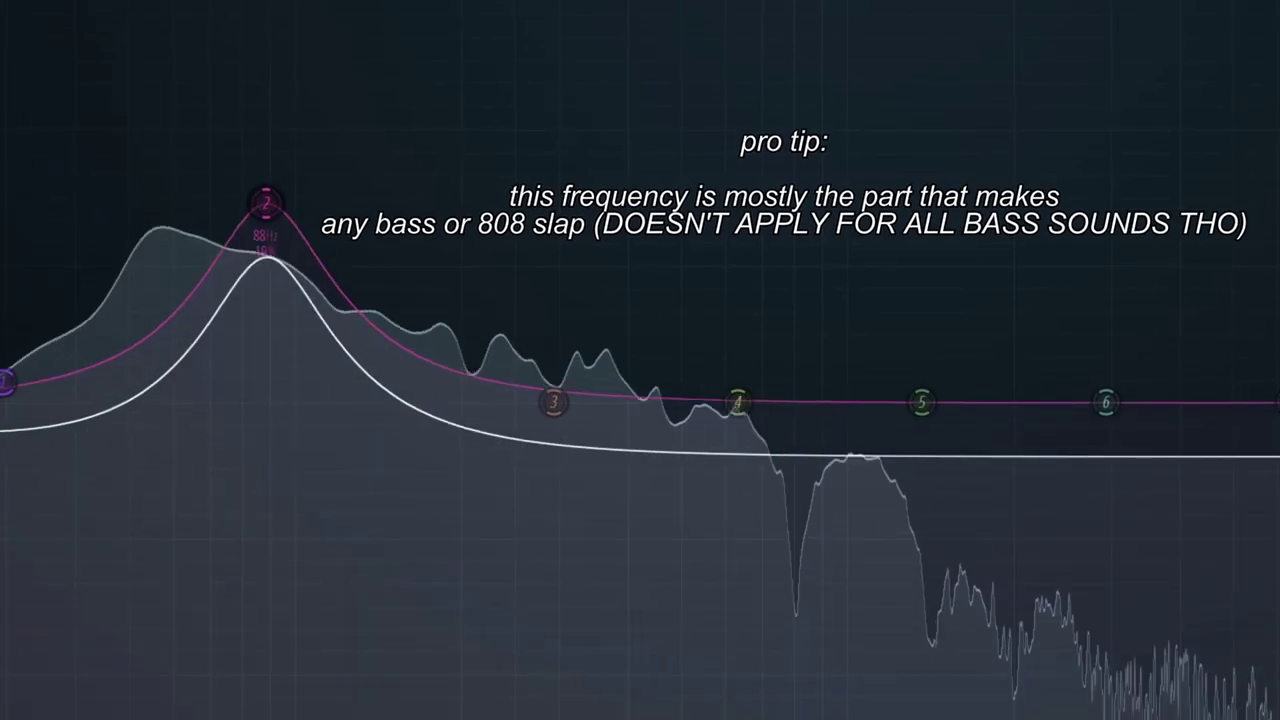
{"action": "scroll", "coordinate": [263, 203], "scroll_direction": "up", "scroll_amount": 5}
{"action": "left_click_drag", "start_coordinate": [246, 212], "coordinate": [232, 204]}
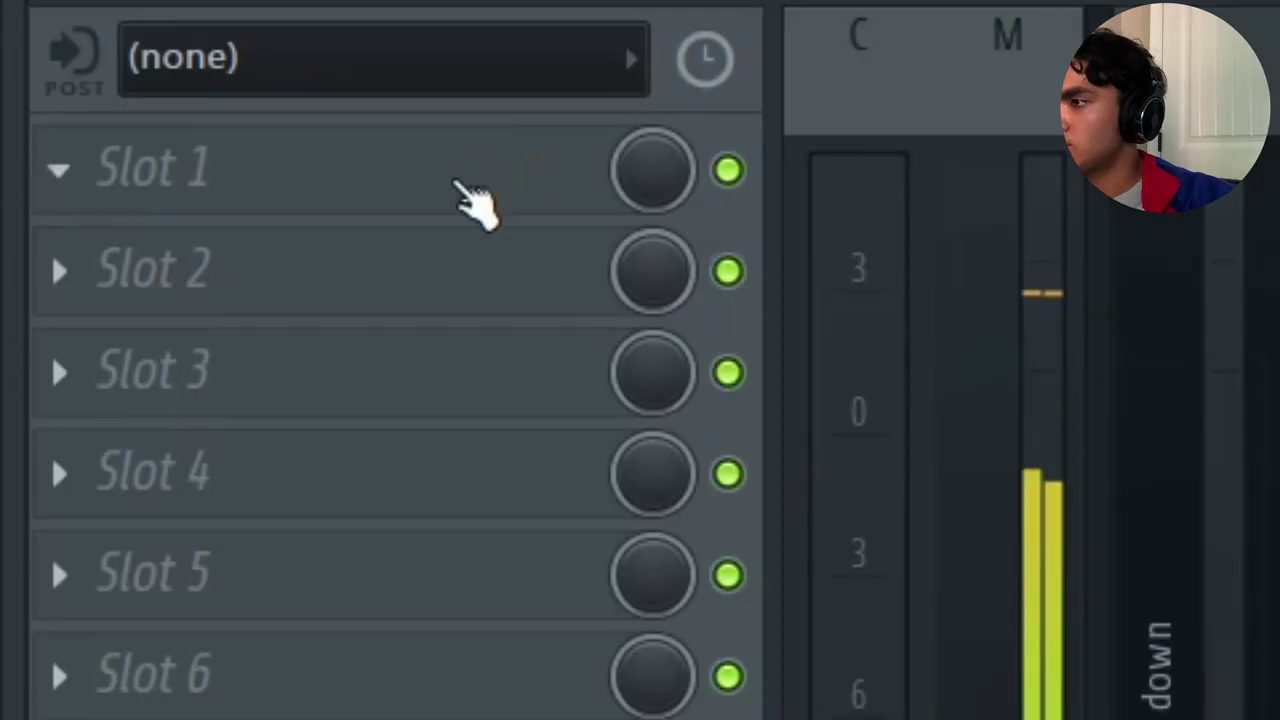
Step: Load an effect plugin into the mixer track's empty Slot 1
{"action": "left_click", "coordinate": [471, 206]}
{"action": "left_click", "coordinate": [749, 600]}
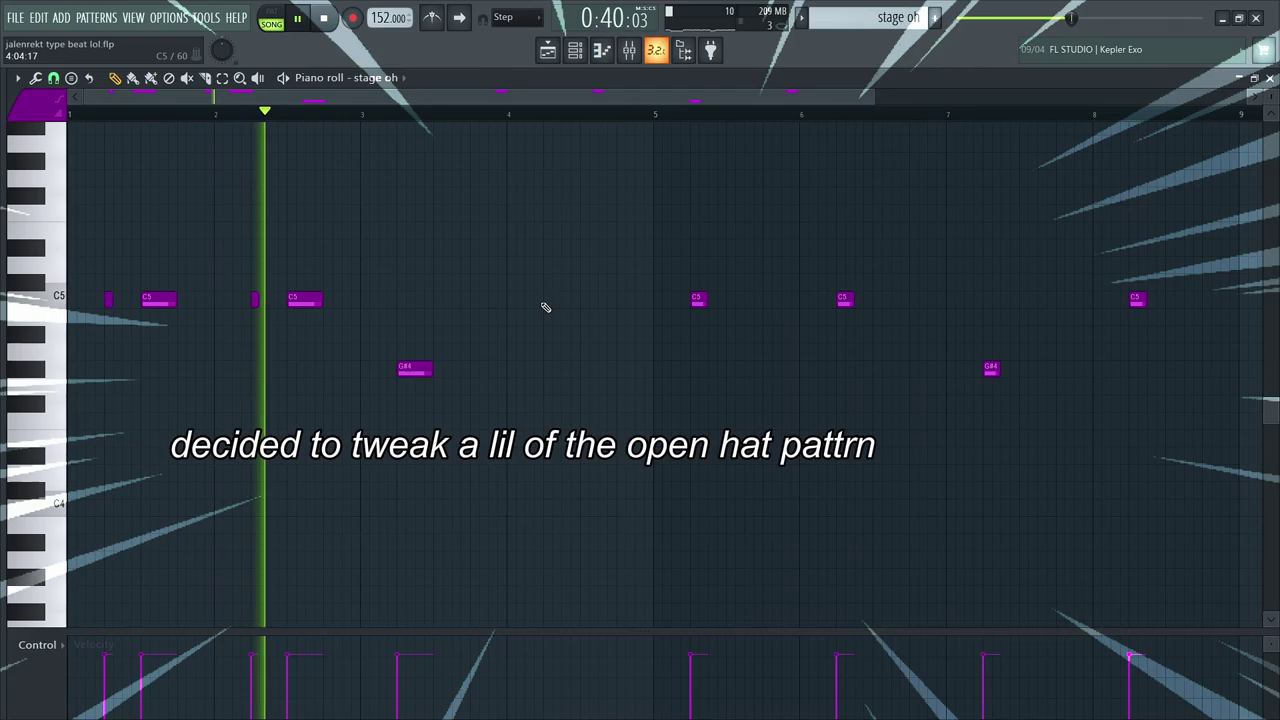
Step: Add a C5 note in bar 4 of the stage oh open hat pattern
{"action": "left_click", "coordinate": [545, 304]}
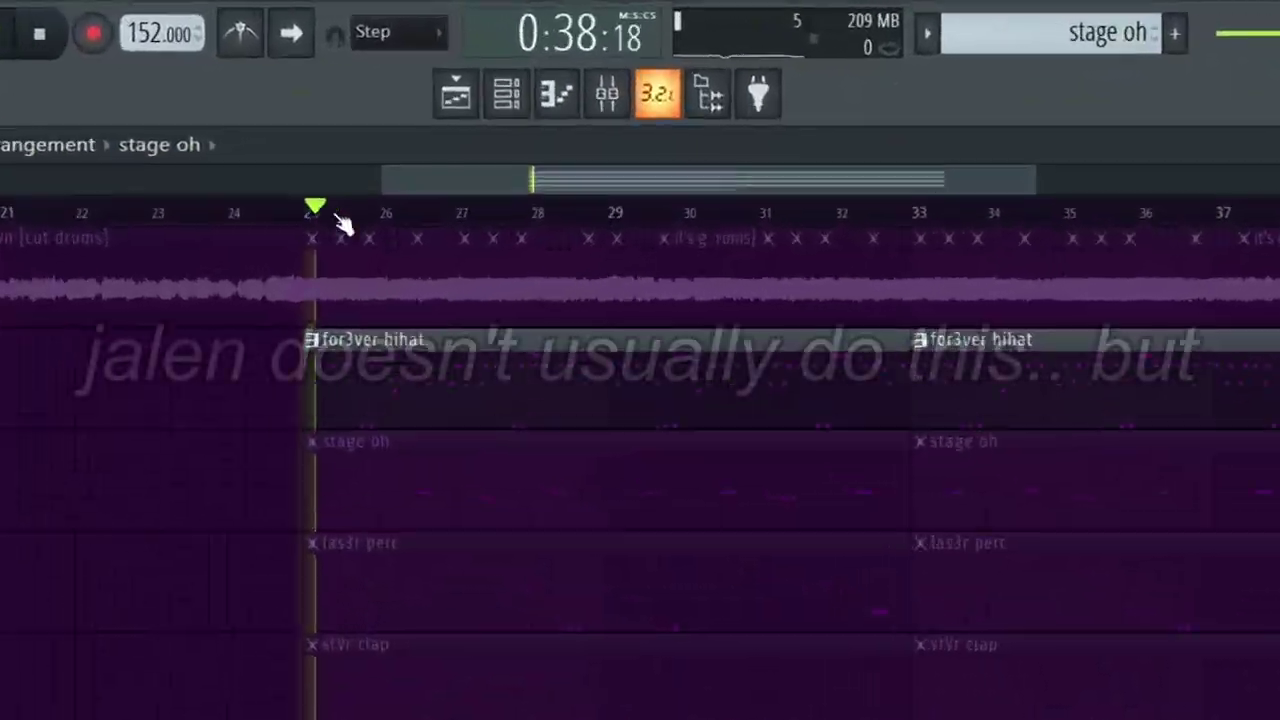
Step: Add Fruity Delay Bank to the for3ver hihat mixer track and raise the feedback time of its first bank
{"action": "left_click", "coordinate": [607, 93]}
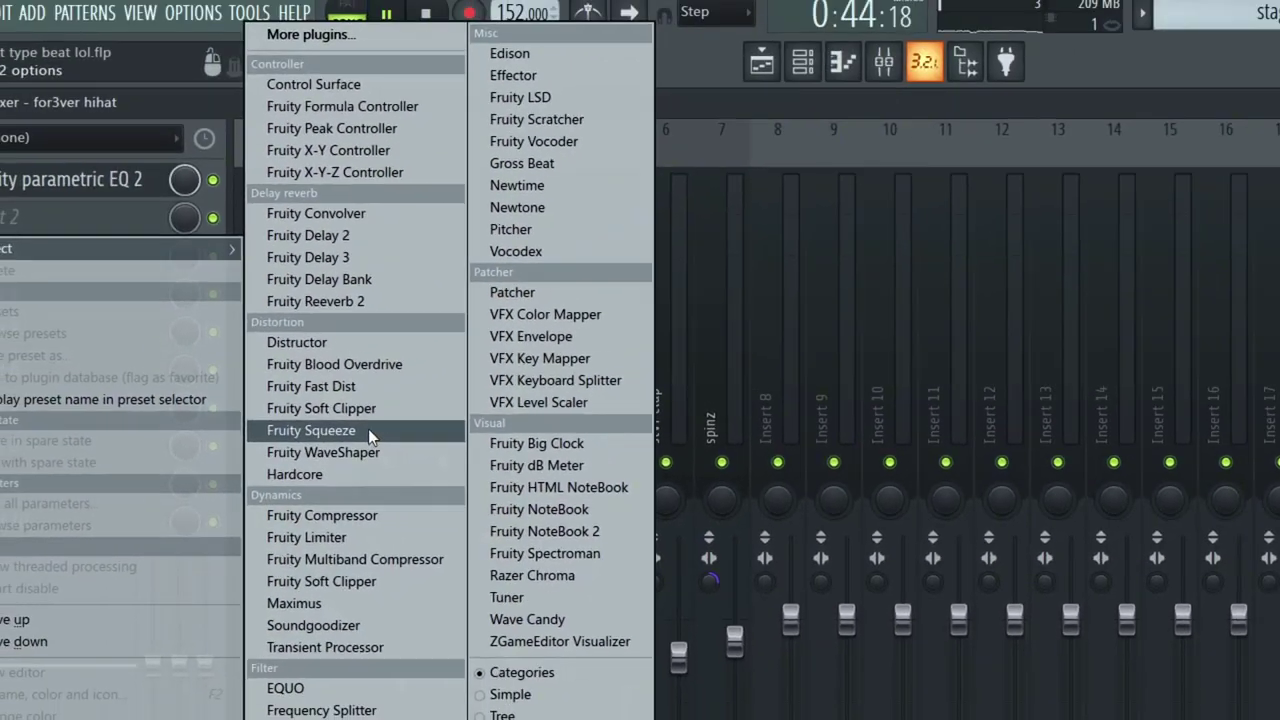
{"action": "left_click", "coordinate": [372, 280]}
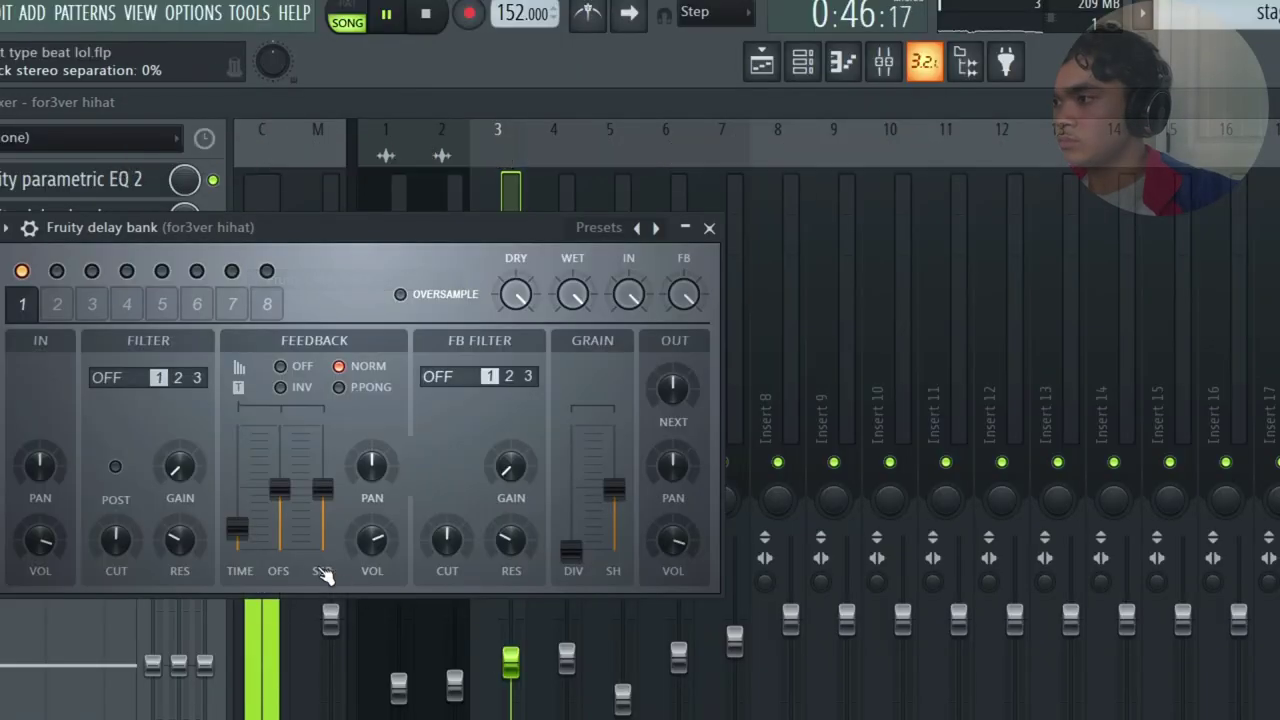
{"action": "left_click_drag", "start_coordinate": [237, 515], "coordinate": [237, 493]}
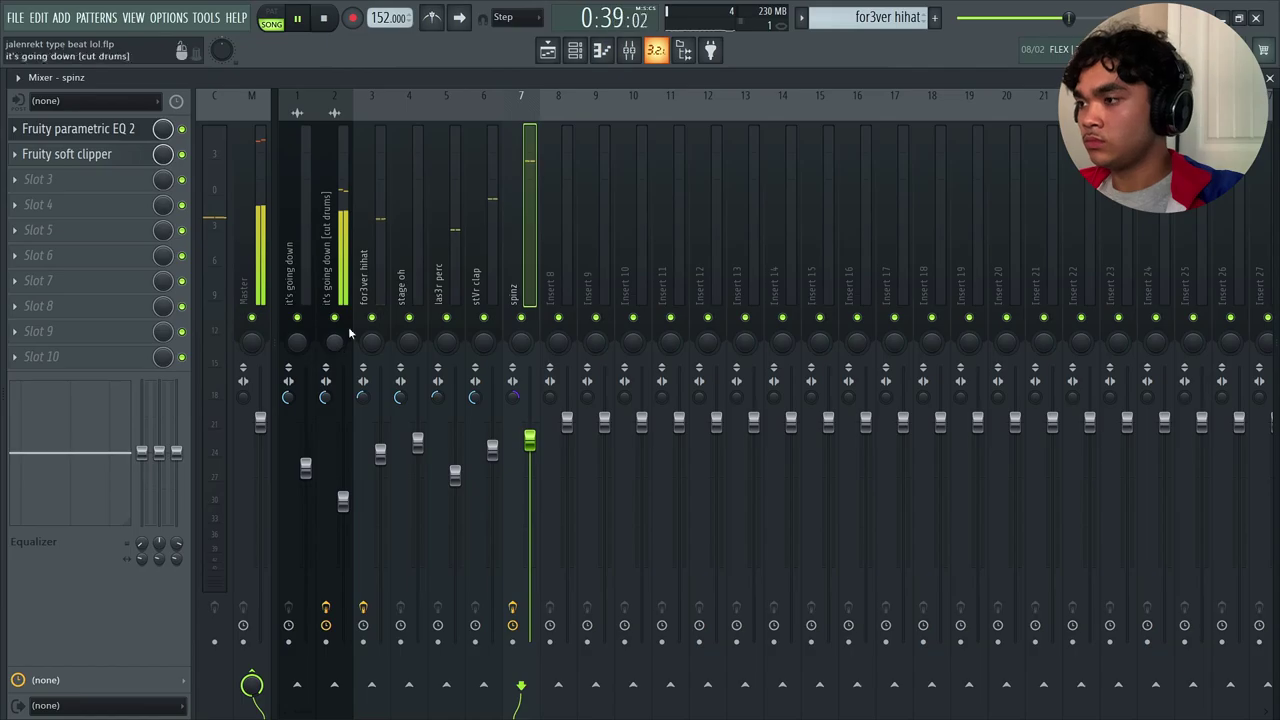
Step: Load Gross Beat into Slot 2 of the "it's going down [cut drums]" mixer track
{"action": "left_click", "coordinate": [338, 265]}
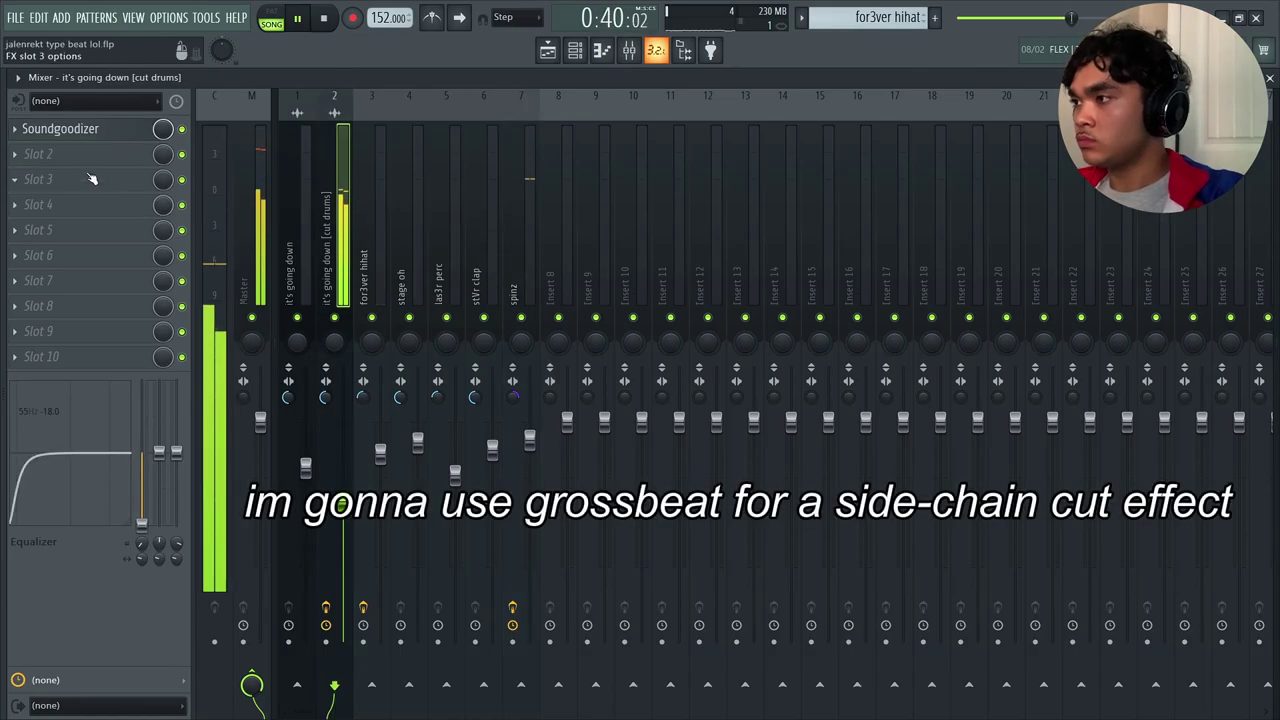
{"action": "left_click", "coordinate": [60, 154]}
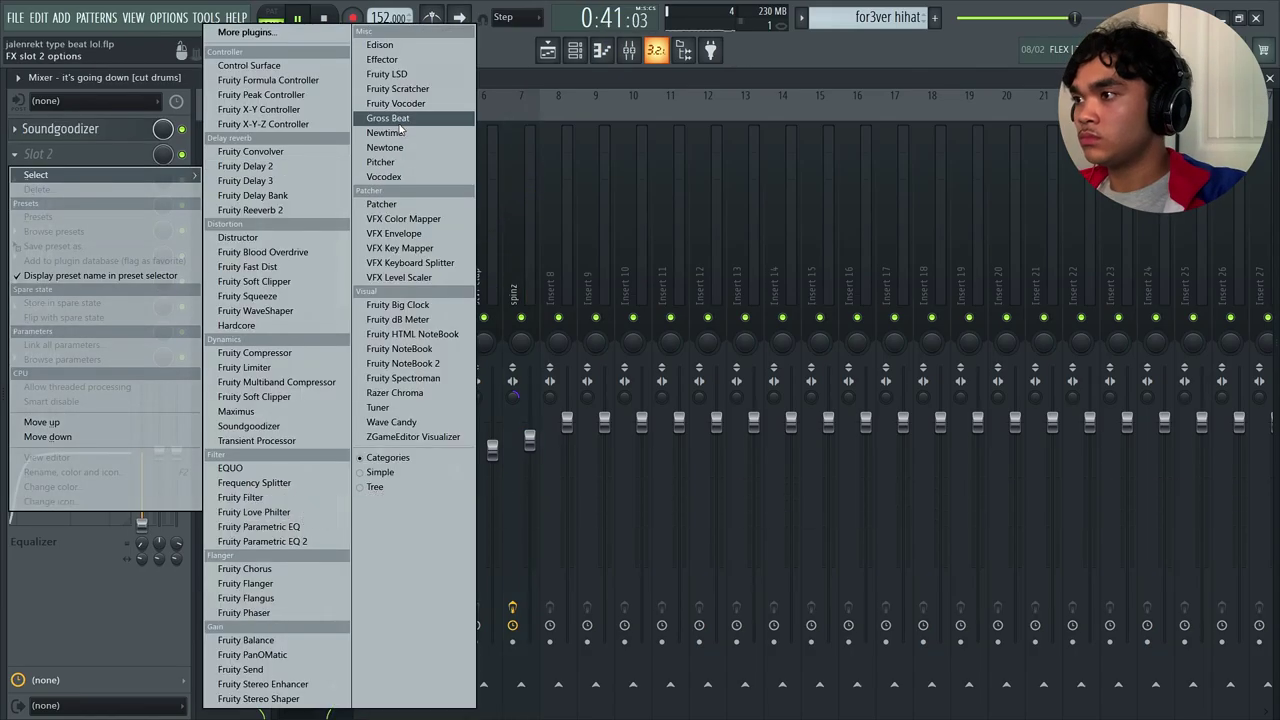
{"action": "left_click", "coordinate": [386, 120]}
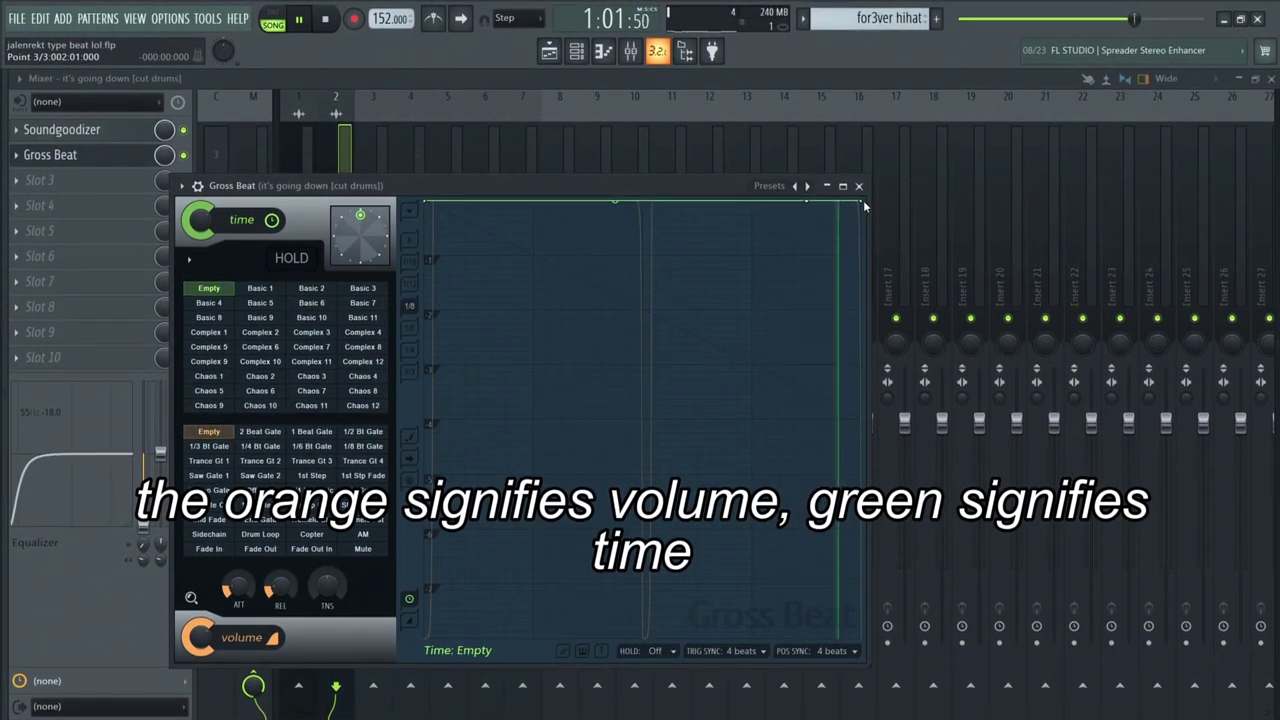
Step: Set the last point of Gross Beat's time envelope to Single curve and adjust it for a tape-end effect
{"action": "right_click", "coordinate": [857, 203]}
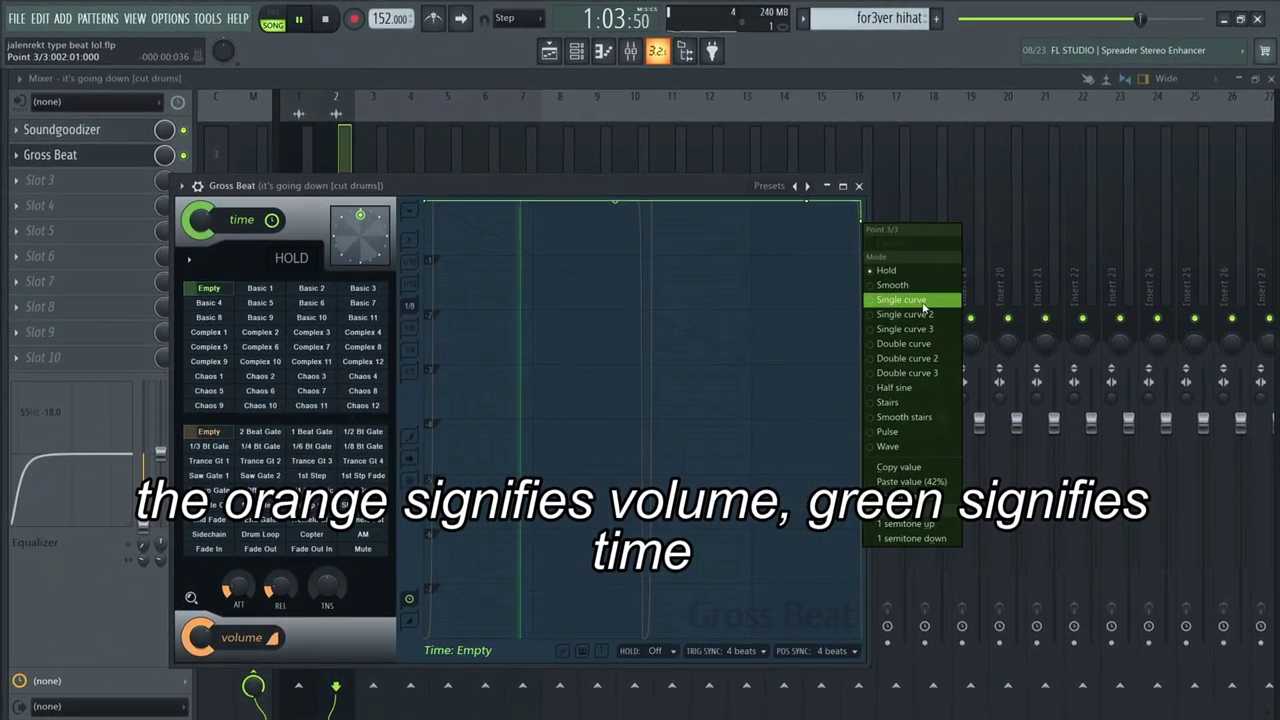
{"action": "left_click", "coordinate": [898, 299]}
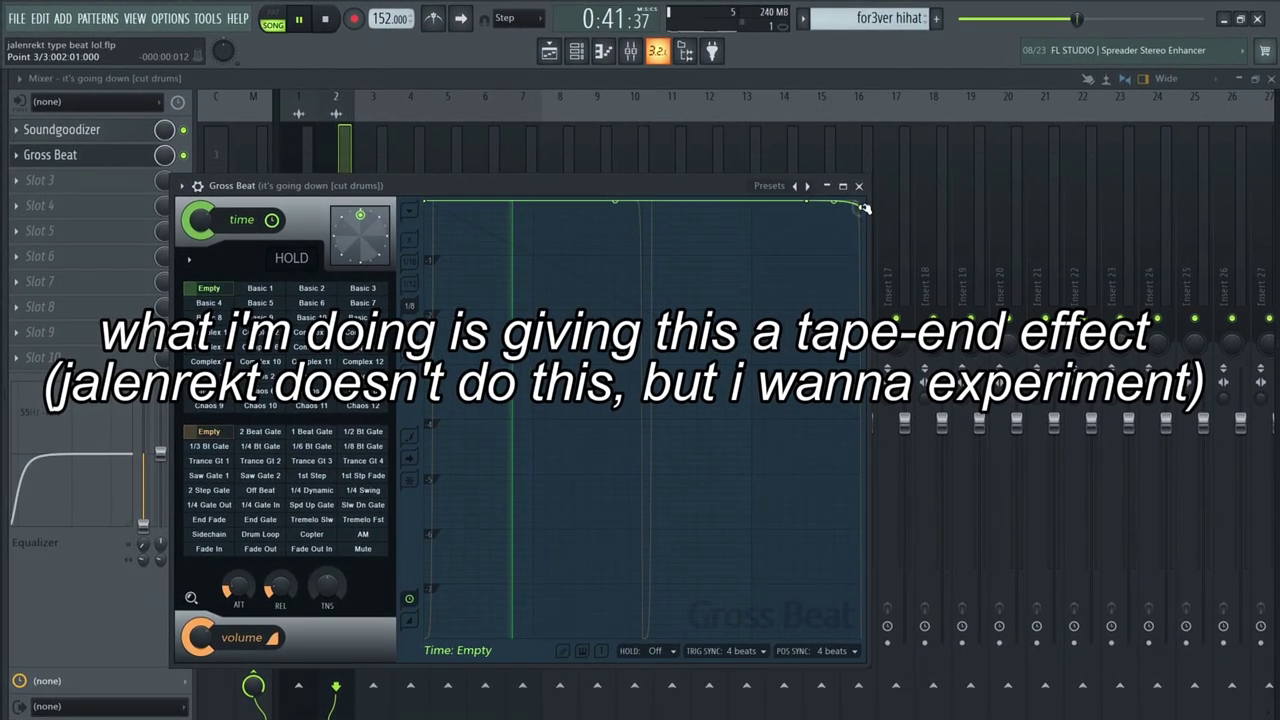
{"action": "right_click", "coordinate": [863, 257]}
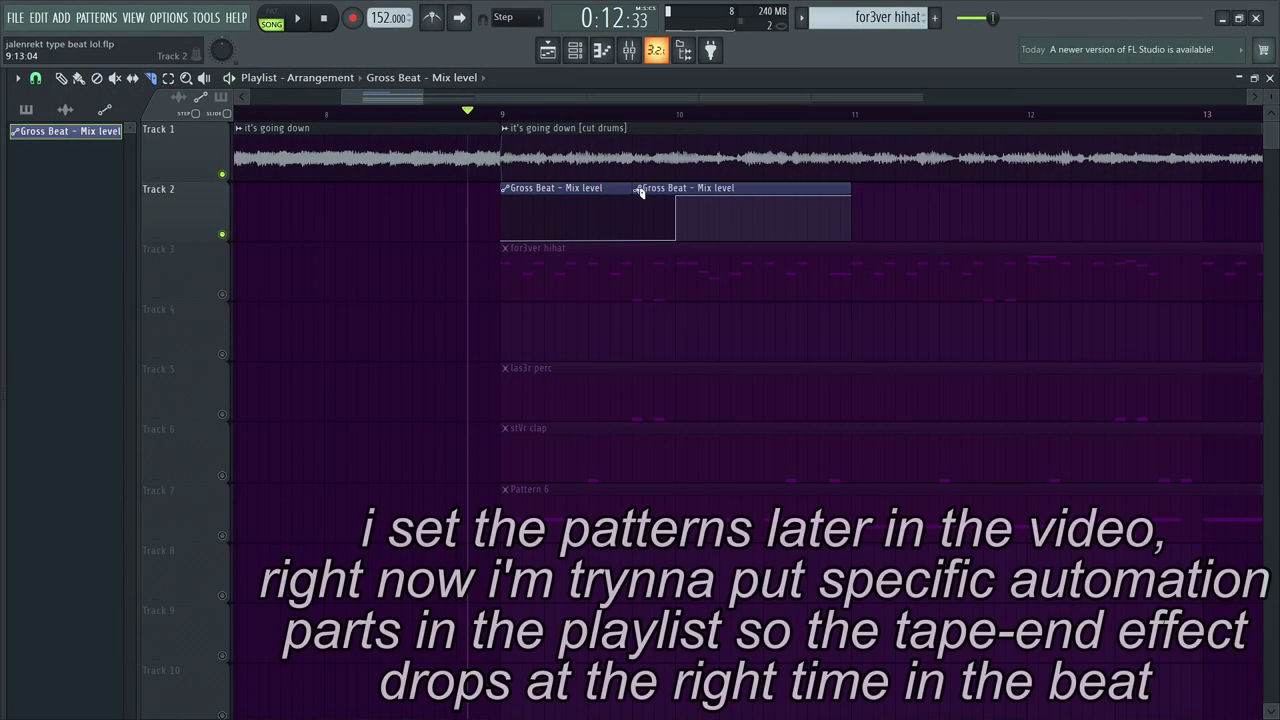
{"action": "scroll", "coordinate": [652, 219], "scroll_direction": "up", "scroll_amount": 1}
{"action": "scroll", "coordinate": [652, 219], "scroll_direction": "down", "scroll_amount": 1}
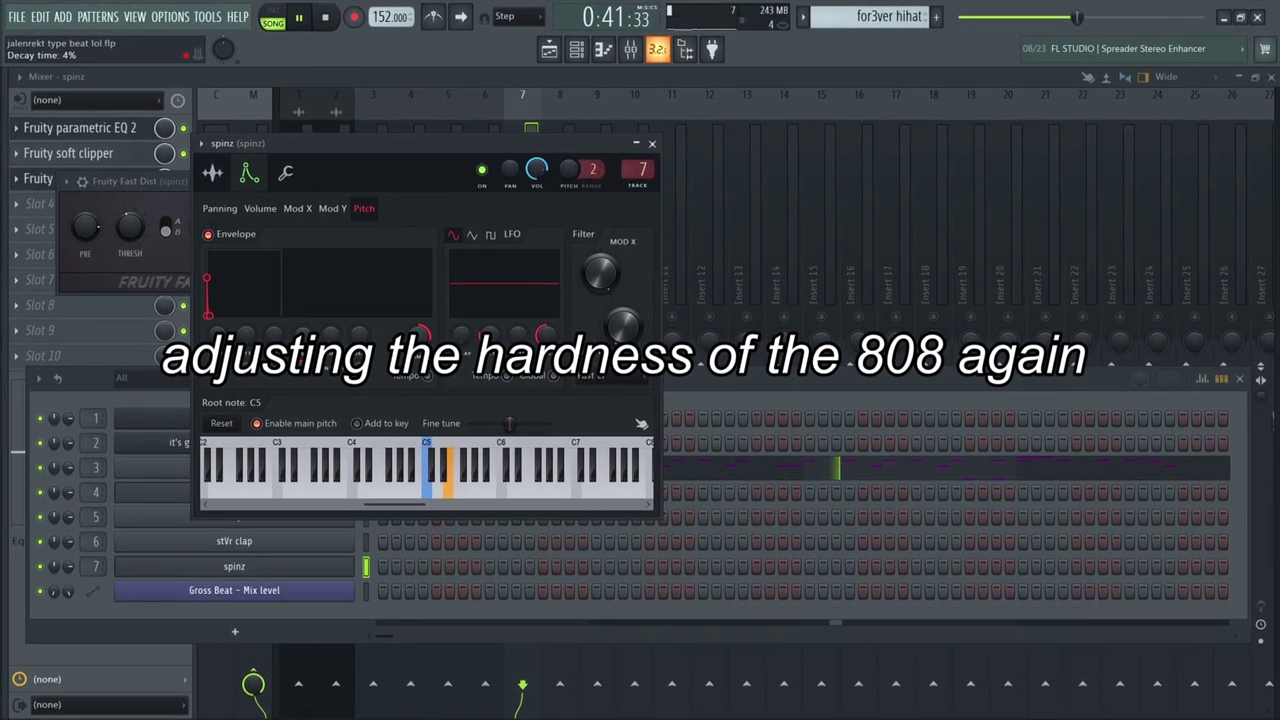
Step: Close the spinz channel settings and slightly raise the volumes of both "it's going down" mixer tracks
{"action": "left_click", "coordinate": [649, 145]}
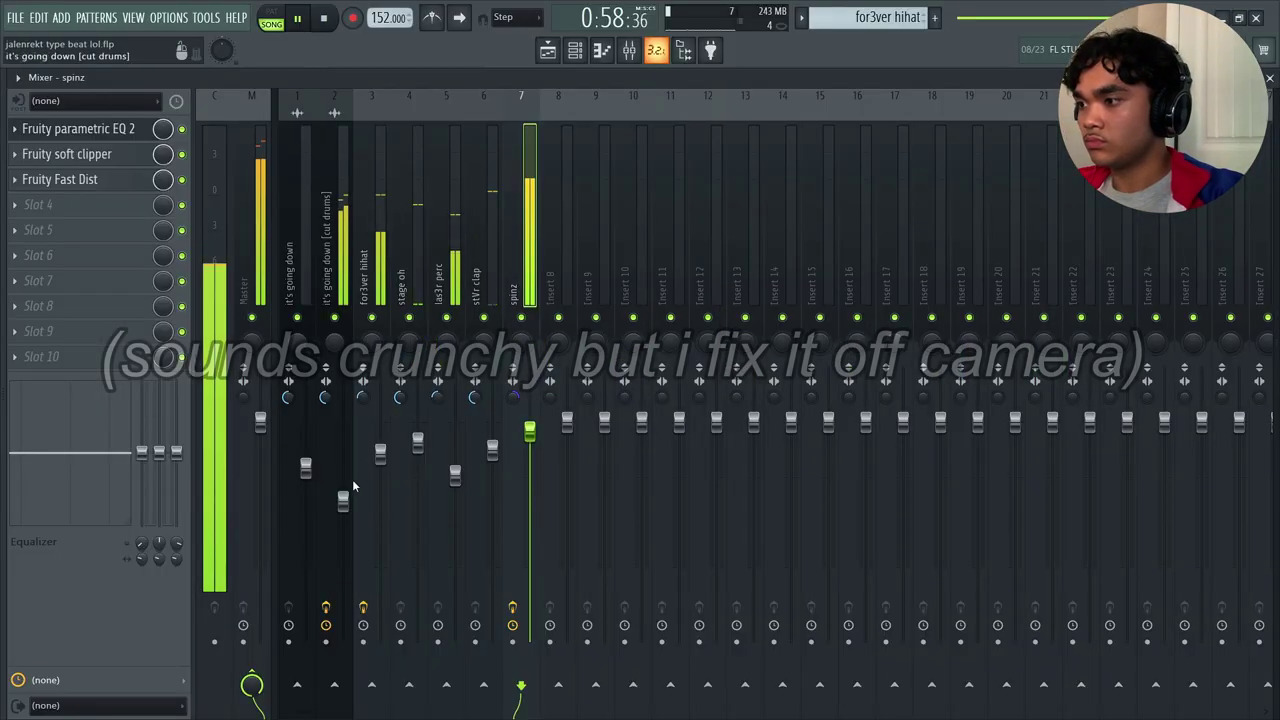
{"action": "left_click", "coordinate": [343, 500]}
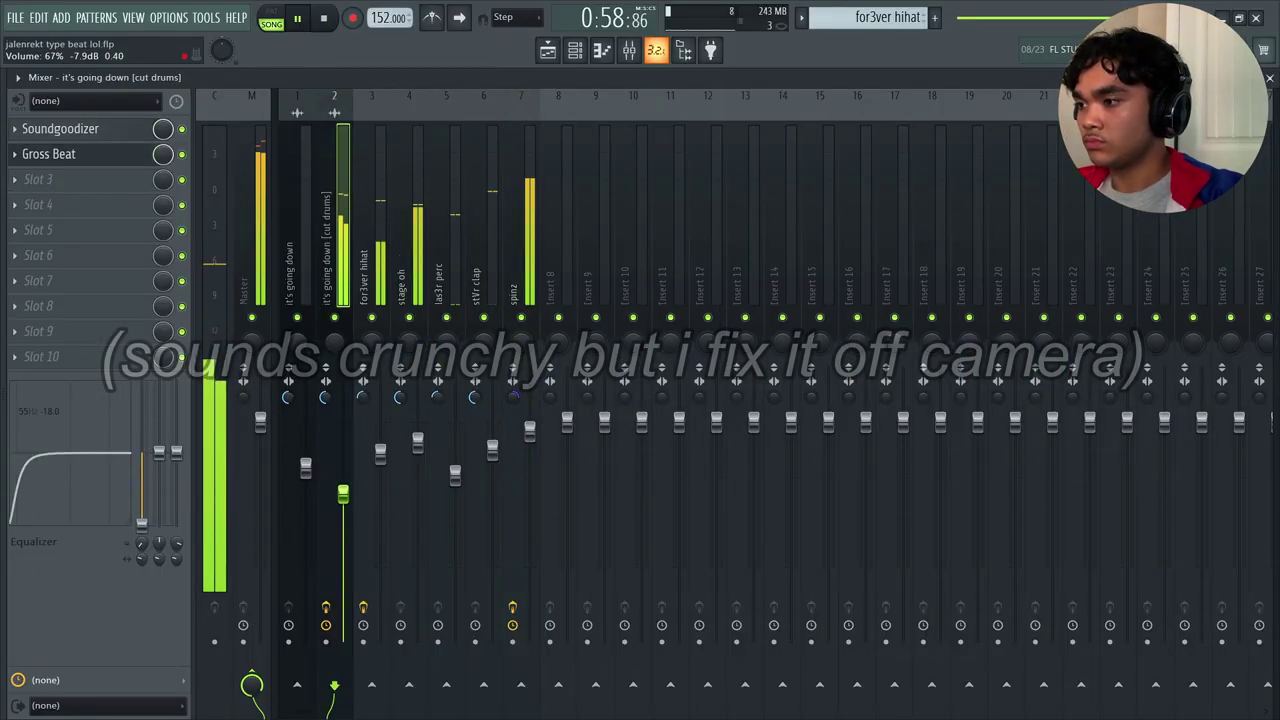
{"action": "left_click", "coordinate": [305, 467]}
{"action": "left_click", "coordinate": [343, 491]}
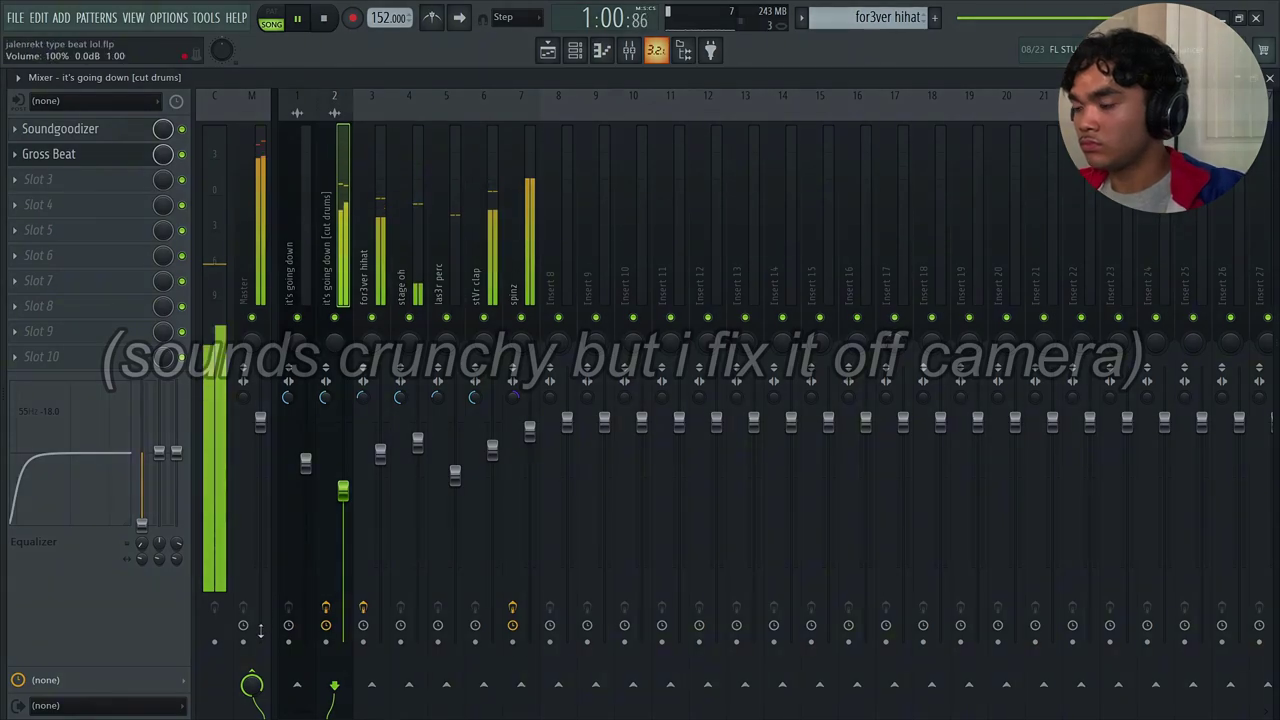